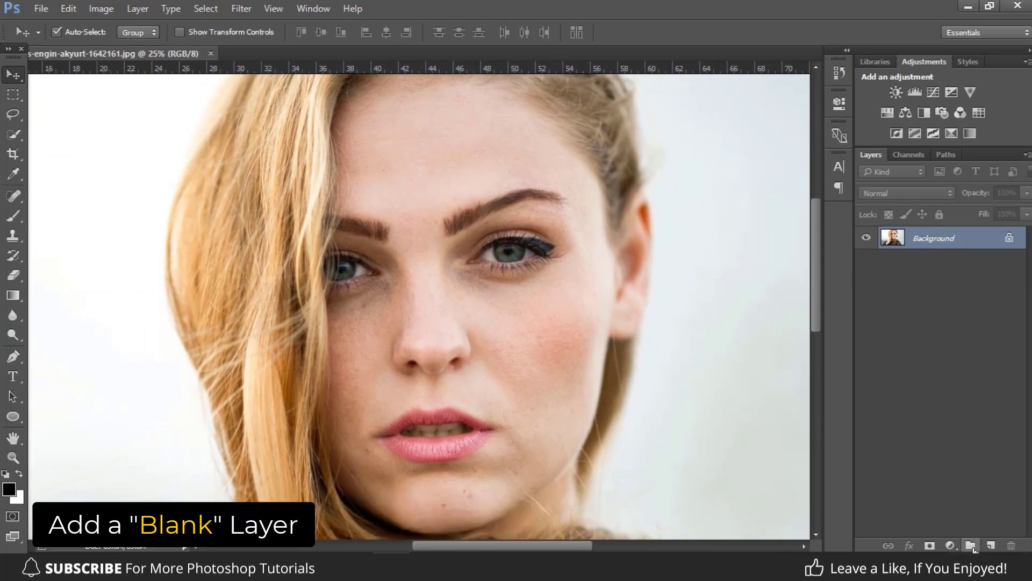
# Add a blank layer and remove the small blemishes on the chin and forehead with the Spot Healing Brush, comparing before and after.
pyautogui.click(991, 545)
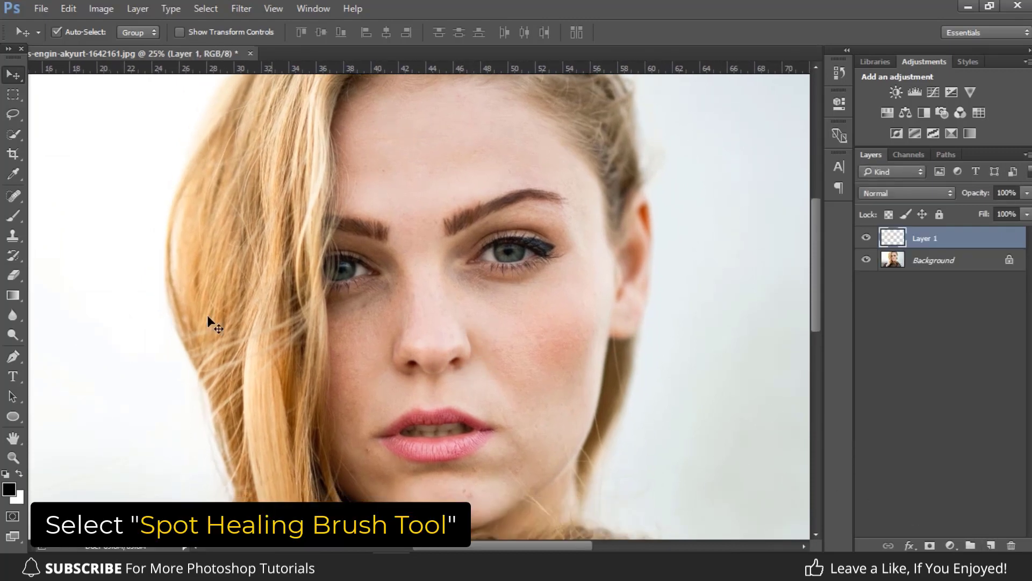
pyautogui.moveTo(15, 197); pyautogui.dragTo(62, 196)
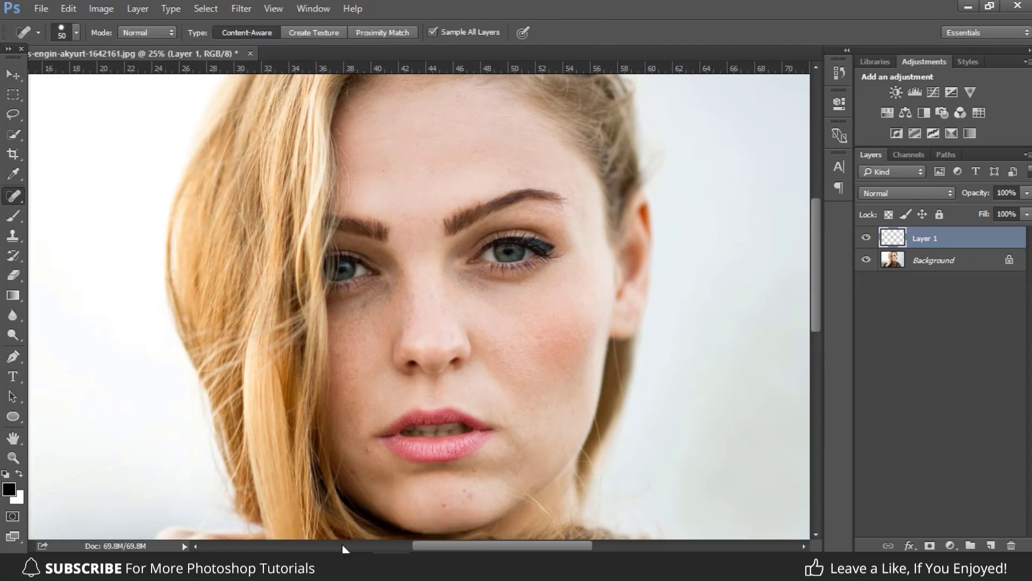
pyautogui.moveTo(443, 506); pyautogui.dragTo(443, 506)
pyautogui.click(462, 502)
pyautogui.moveTo(464, 491); pyautogui.dragTo(464, 491)
pyautogui.moveTo(384, 170); pyautogui.dragTo(384, 170)
pyautogui.click(866, 239)
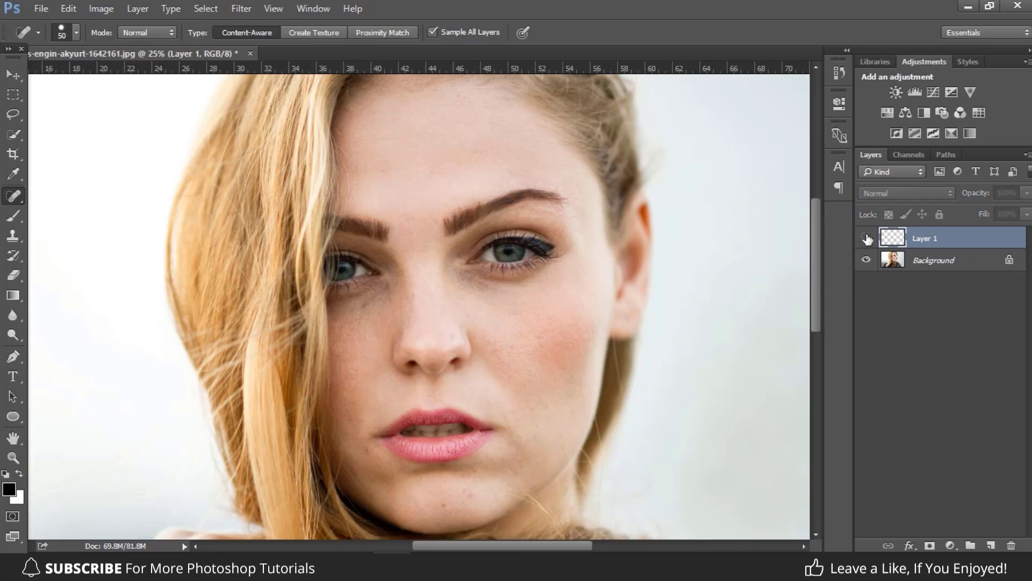
pyautogui.click(866, 238)
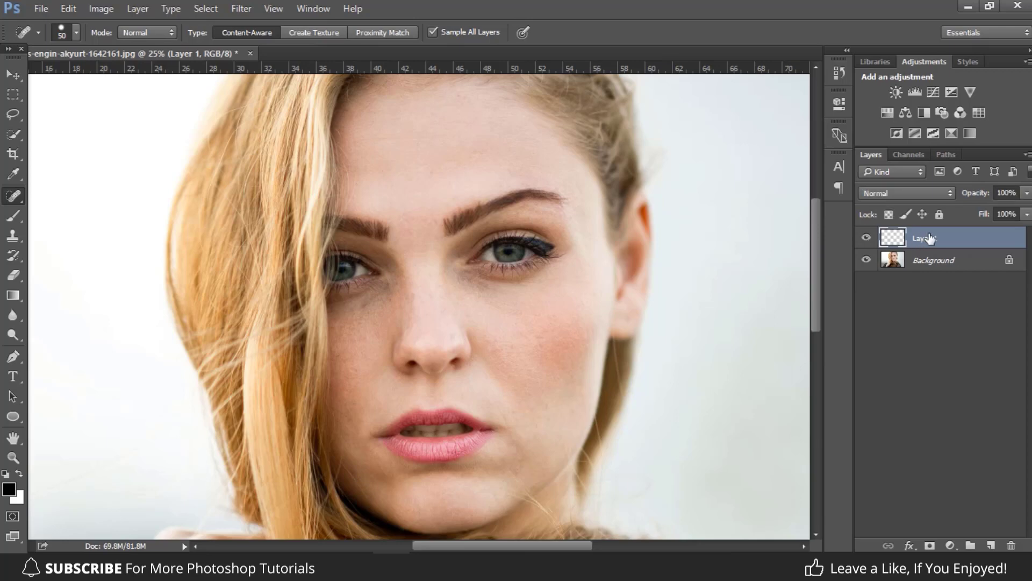
# Merge the healing layer with the Background and duplicate the result as a layer named Softening.
pyautogui.keyDown('shift'); pyautogui.click(929, 266); pyautogui.keyUp('shift')
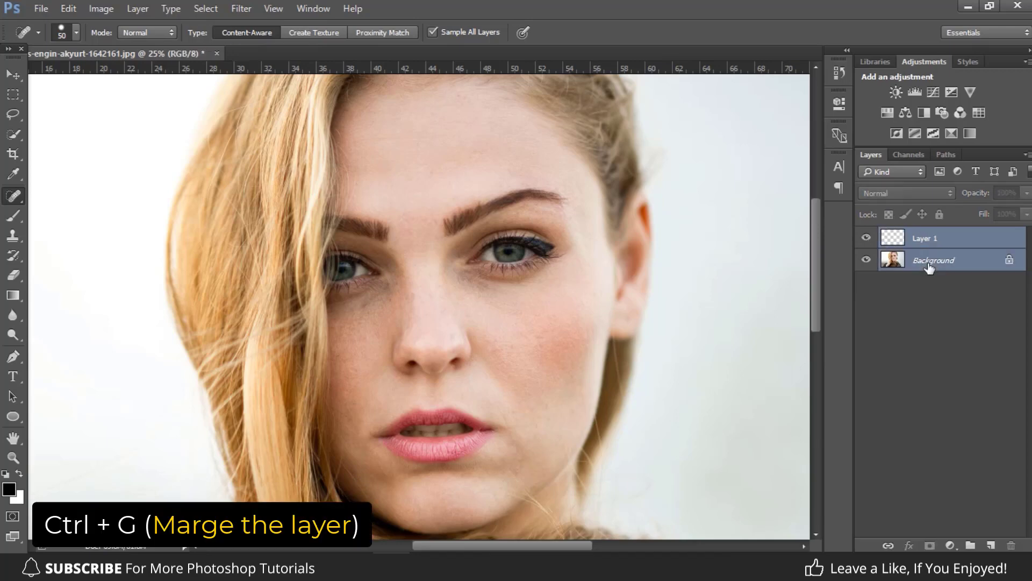
pyautogui.hotkey('ctrl', 'e')
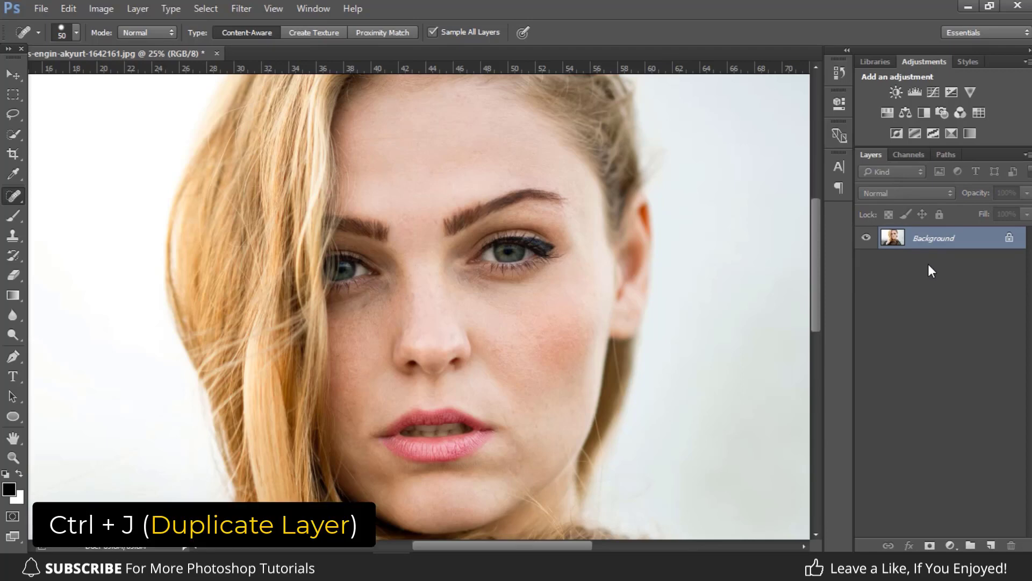
pyautogui.hotkey('ctrl', 'j')
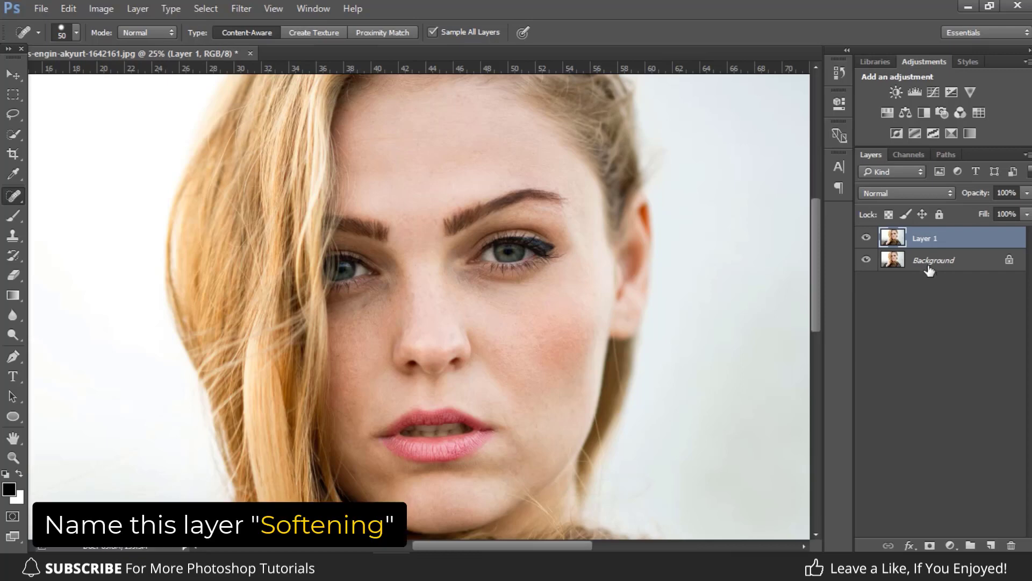
pyautogui.doubleClick(924, 240)
pyautogui.write('So')
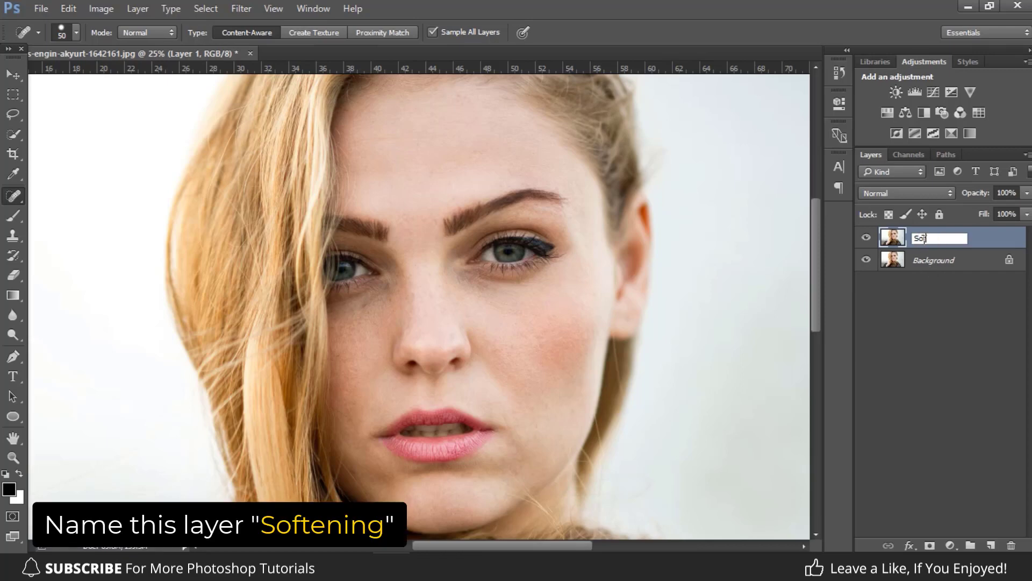
pyautogui.write('ftening')
pyautogui.press('Return')
# Duplicate the Softening layer, name the copy Texture and desaturate it.
pyautogui.hotkey('ctrl', 'j')
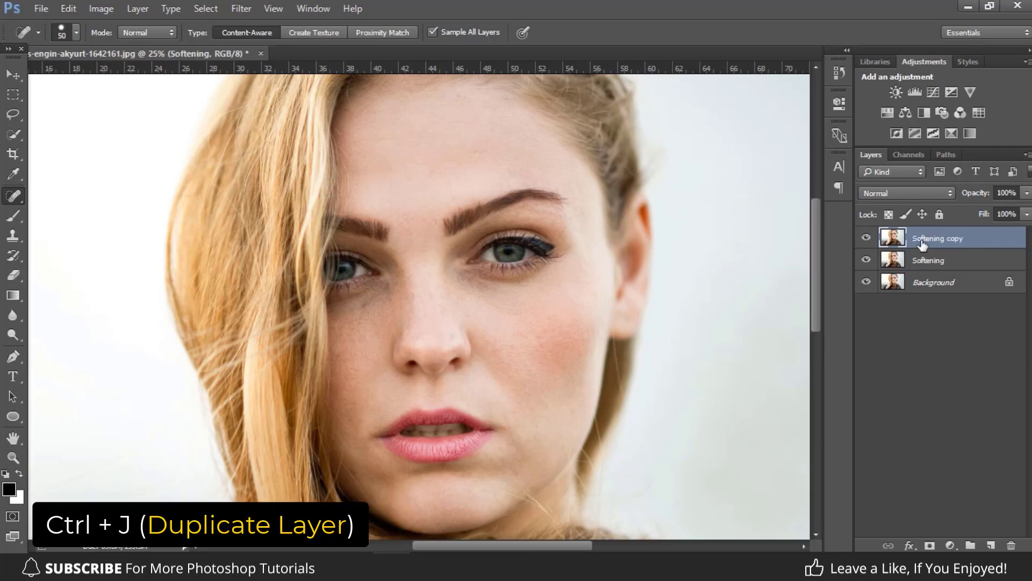
pyautogui.doubleClick(923, 241)
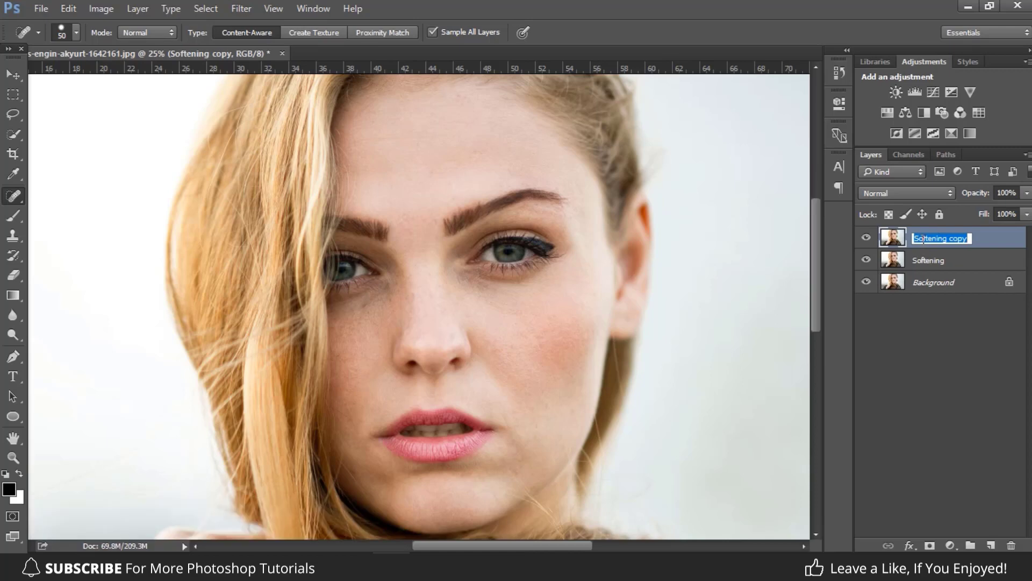
pyautogui.write('Texture')
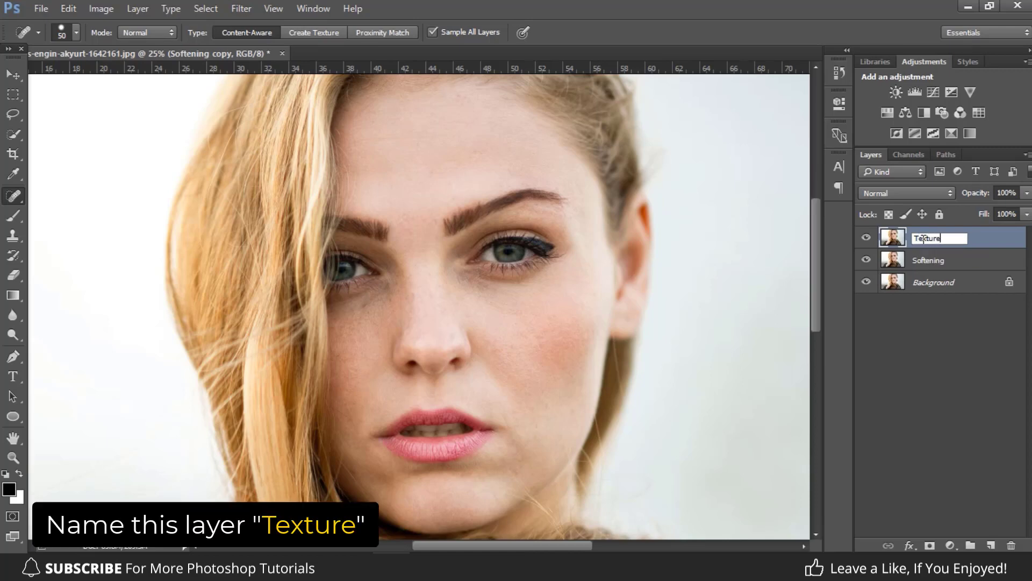
pyautogui.press('Return')
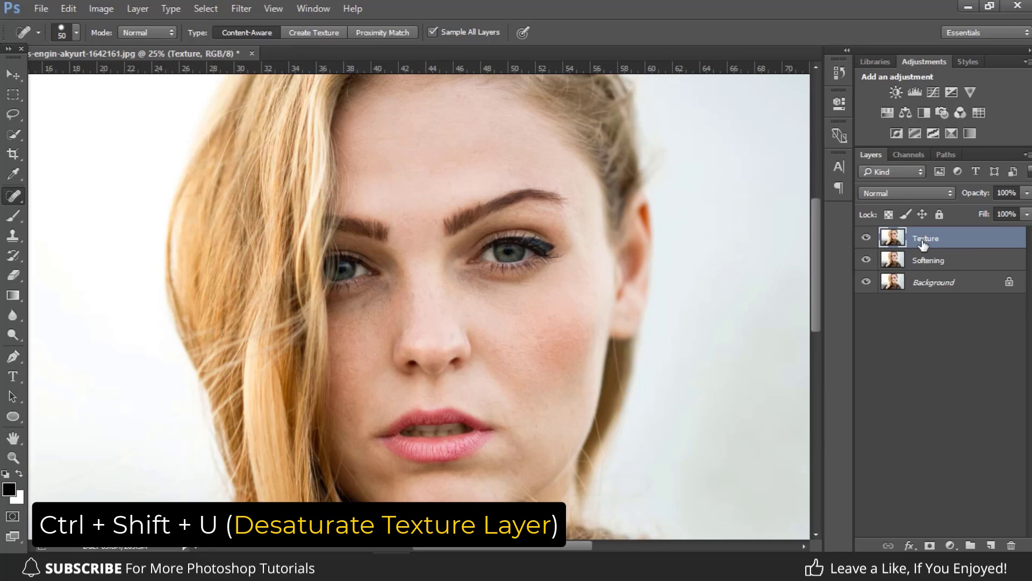
pyautogui.hotkey('ctrl', 'shift', 'u')
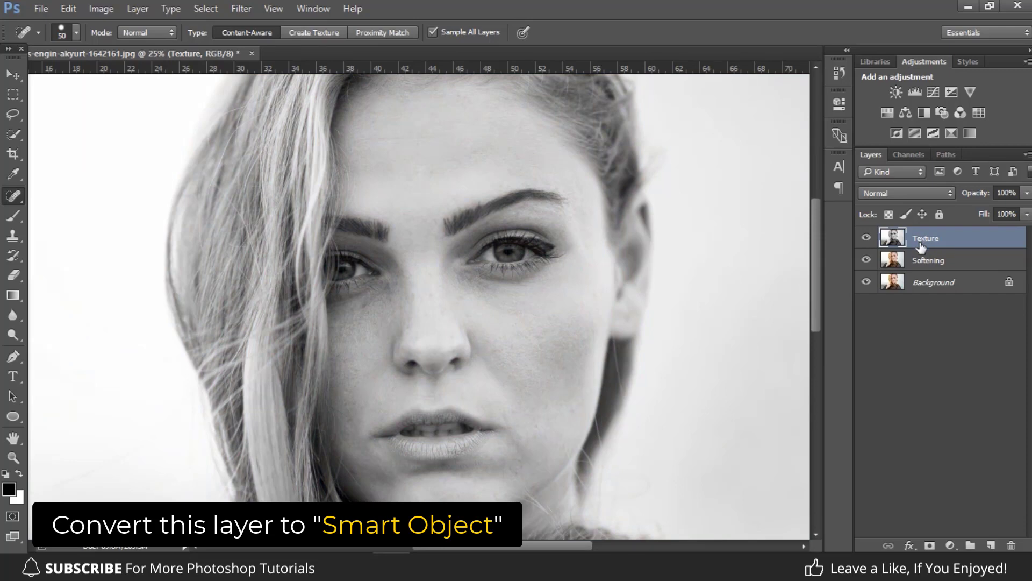
# Convert the Texture and Softening layers to smart objects, hiding the Texture layer.
pyautogui.rightClick(920, 245)
pyautogui.click(799, 257)
pyautogui.click(867, 238)
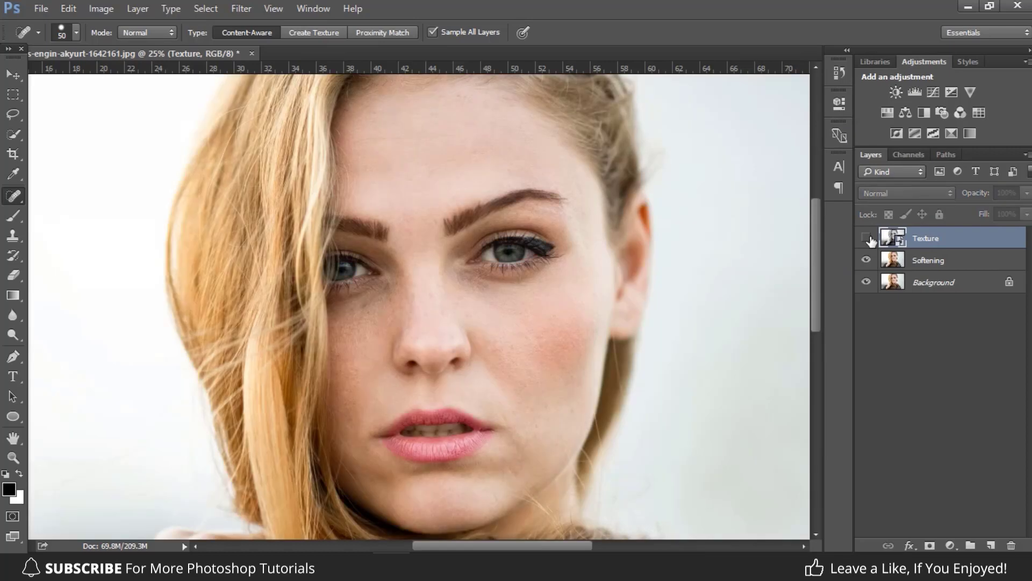
pyautogui.click(928, 261)
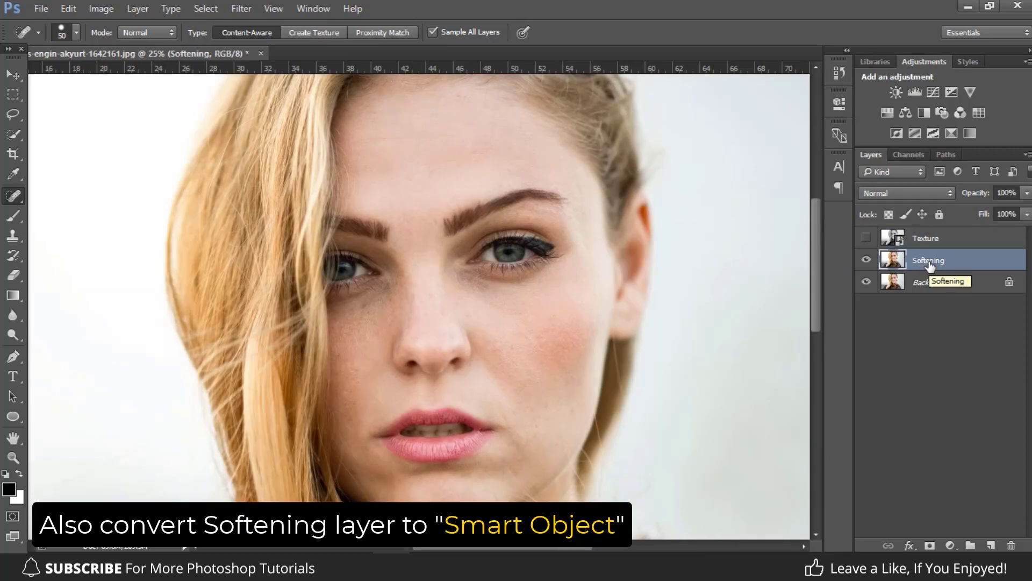
pyautogui.rightClick(929, 263)
pyautogui.click(817, 257)
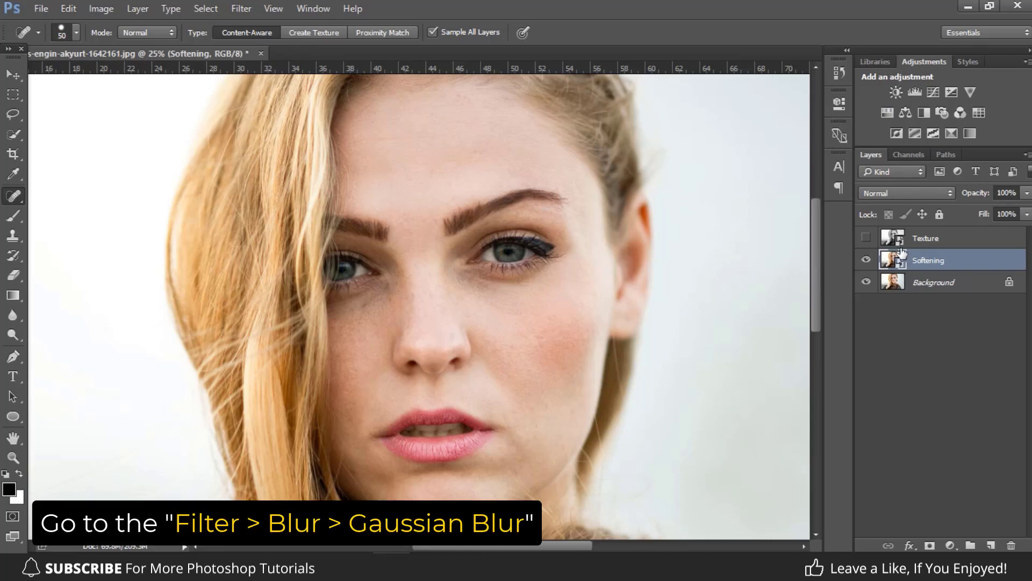
# Apply a Gaussian Blur with a 25-pixel radius to the Softening layer.
pyautogui.click(241, 9)
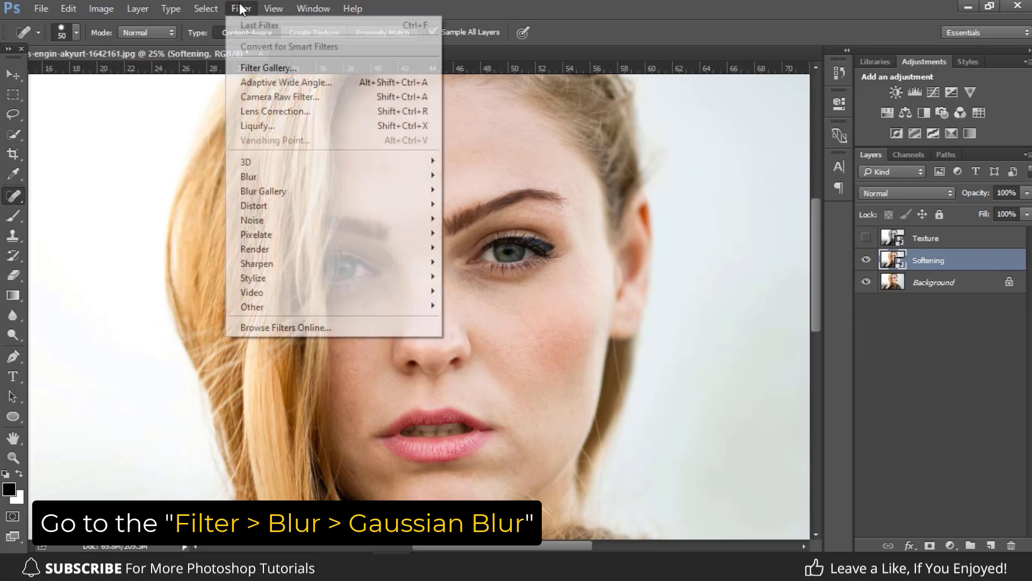
pyautogui.moveTo(383, 176)
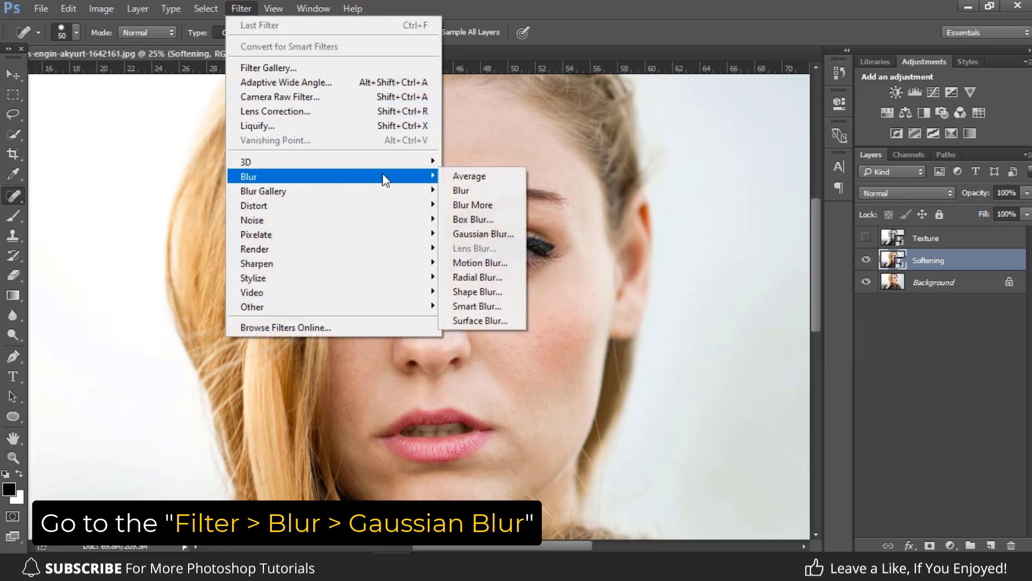
pyautogui.click(487, 233)
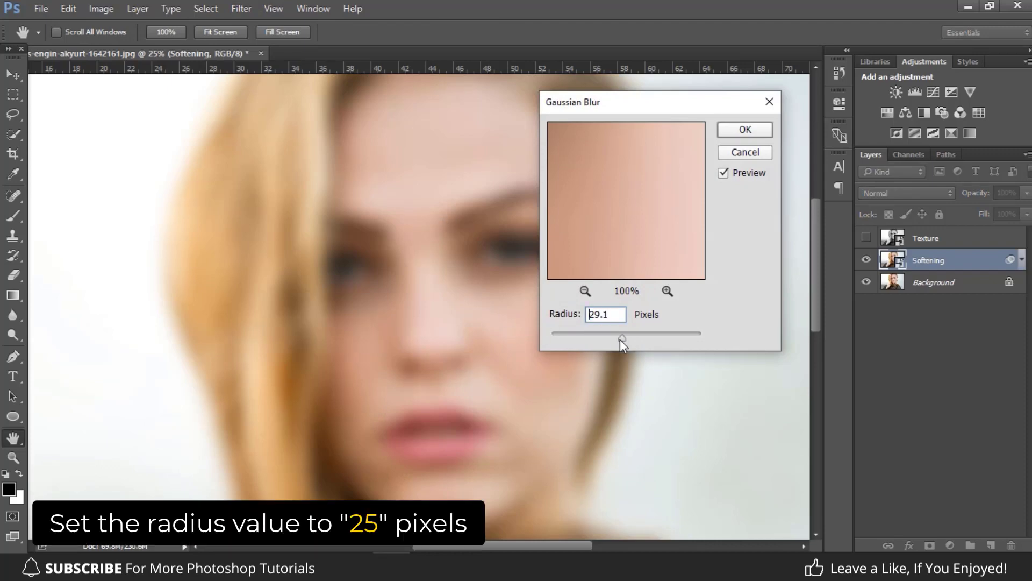
pyautogui.moveTo(620, 340); pyautogui.dragTo(605, 339)
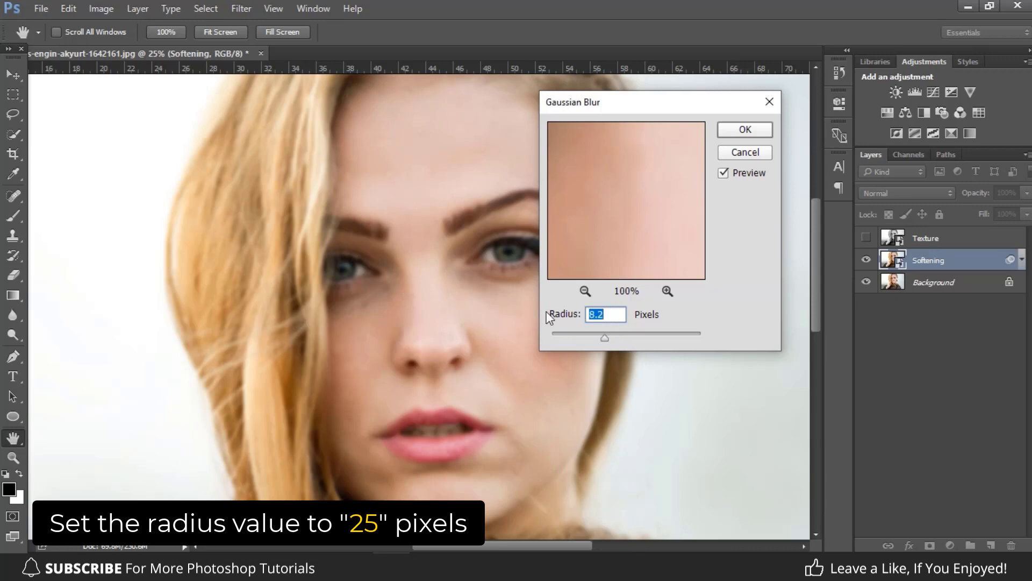
pyautogui.write('25')
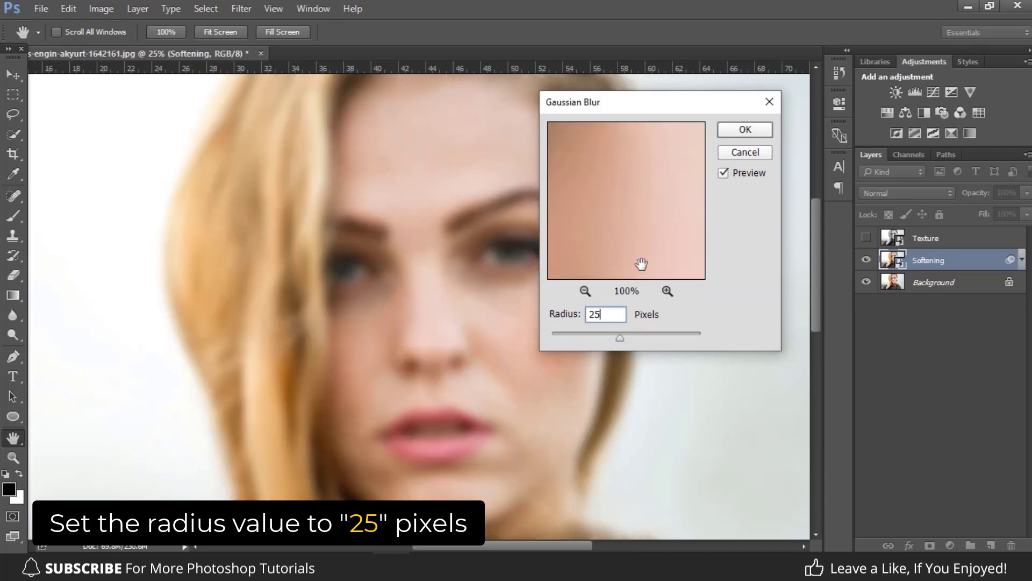
pyautogui.click(742, 130)
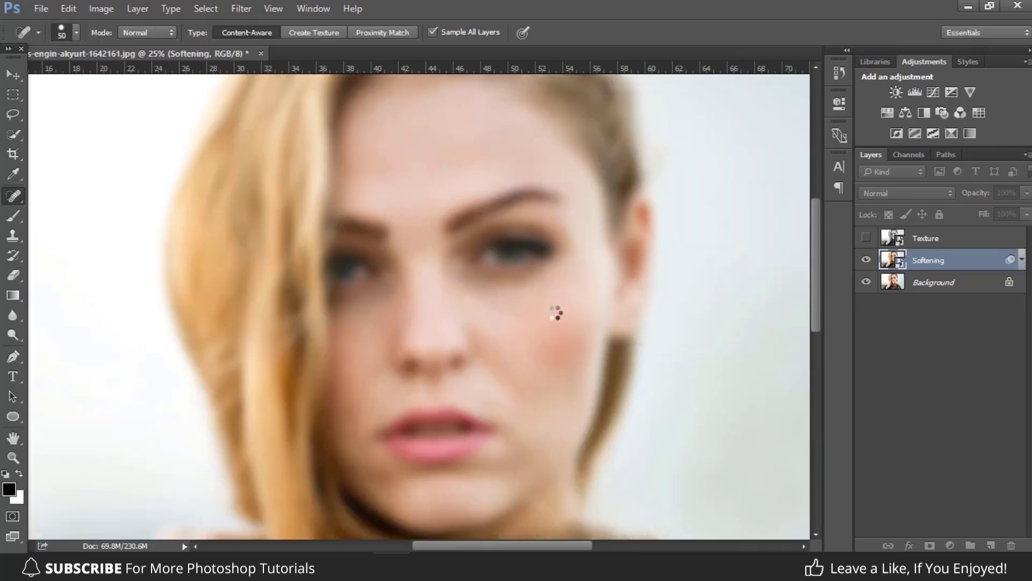
# Show the Texture layer, apply a High Pass filter with a 3-pixel radius to it and set its blending mode to Linear Light.
pyautogui.click(866, 239)
pyautogui.click(894, 235)
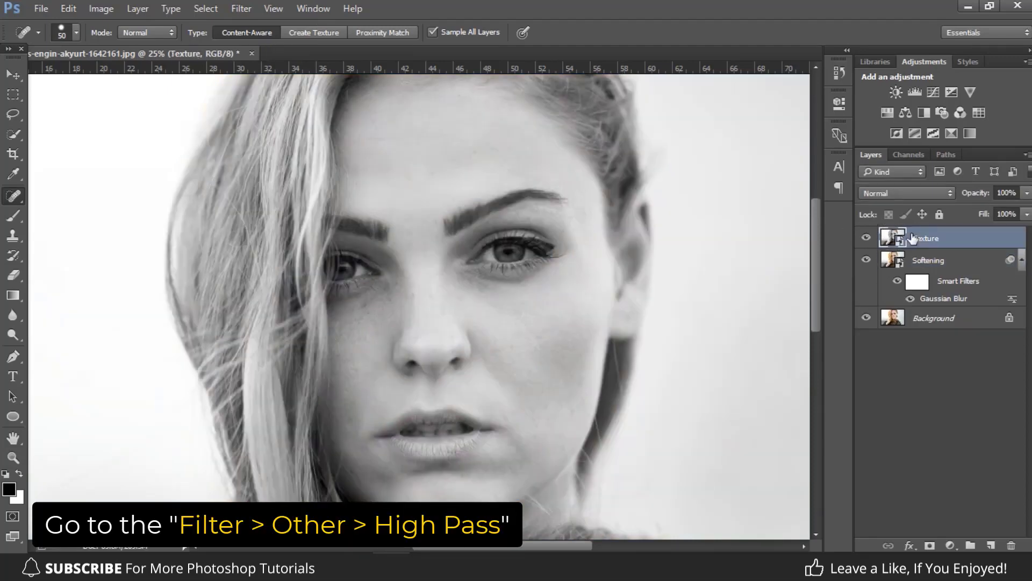
pyautogui.click(240, 9)
pyautogui.moveTo(385, 314)
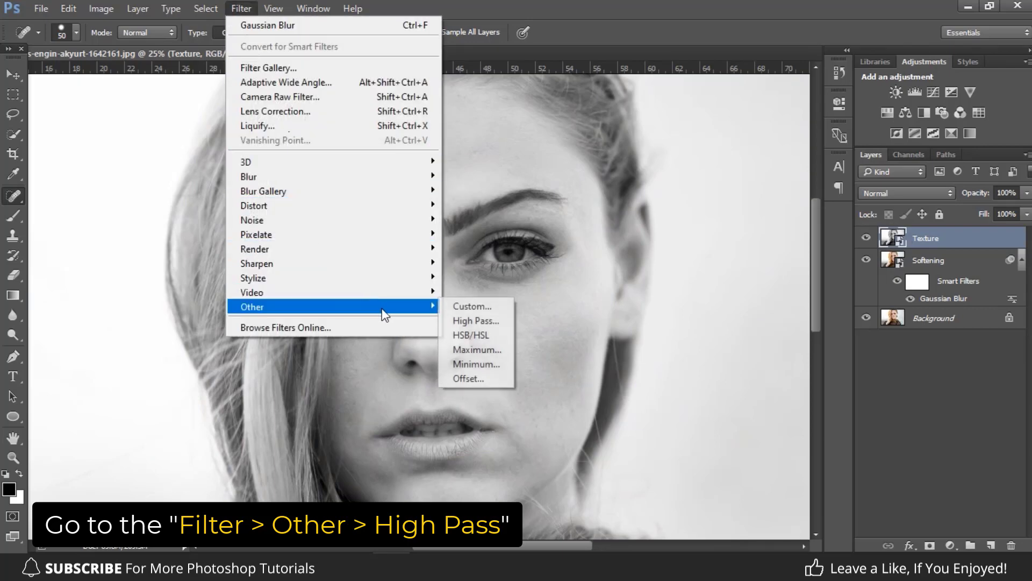
pyautogui.click(498, 322)
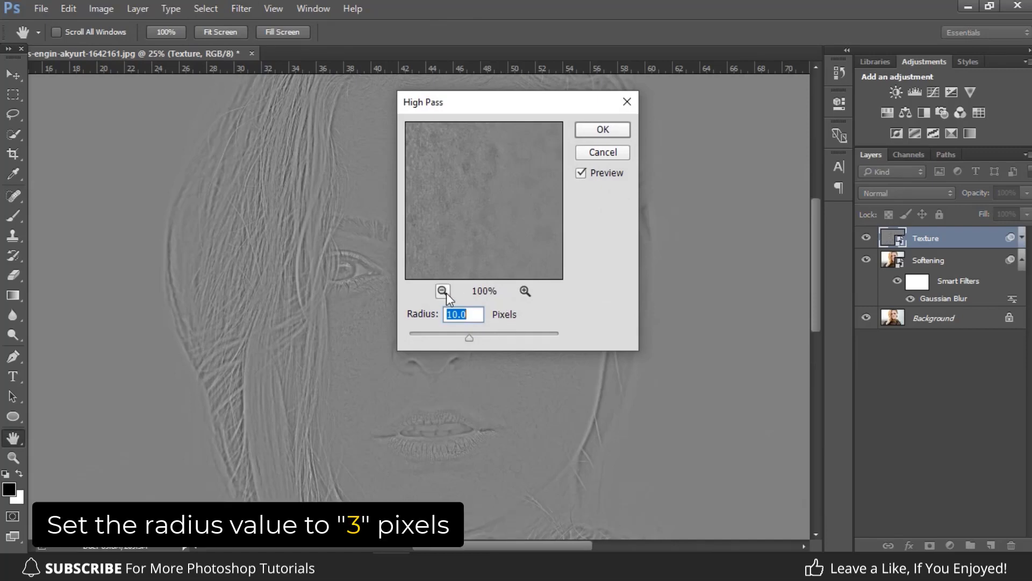
pyautogui.write('3')
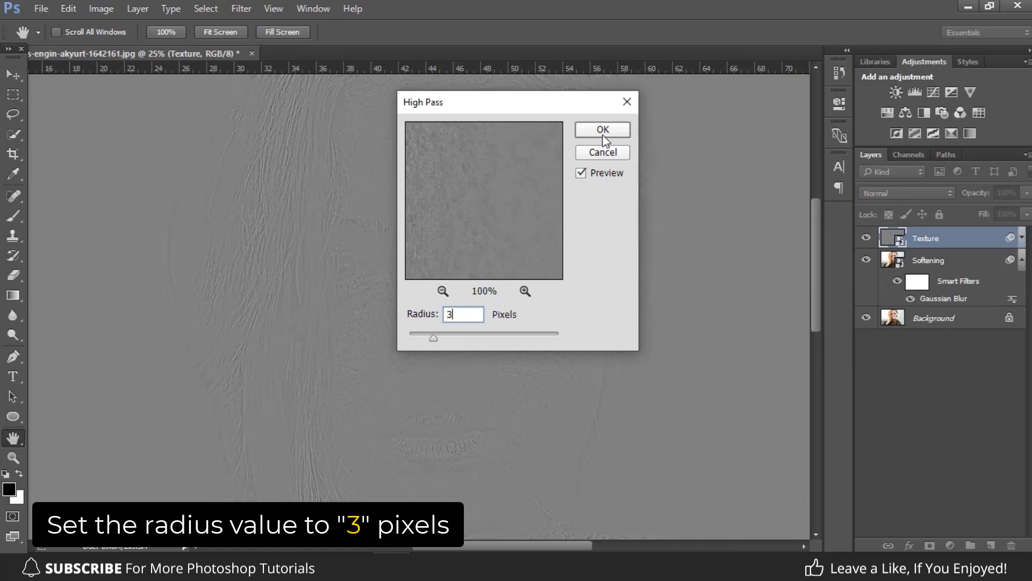
pyautogui.click(604, 130)
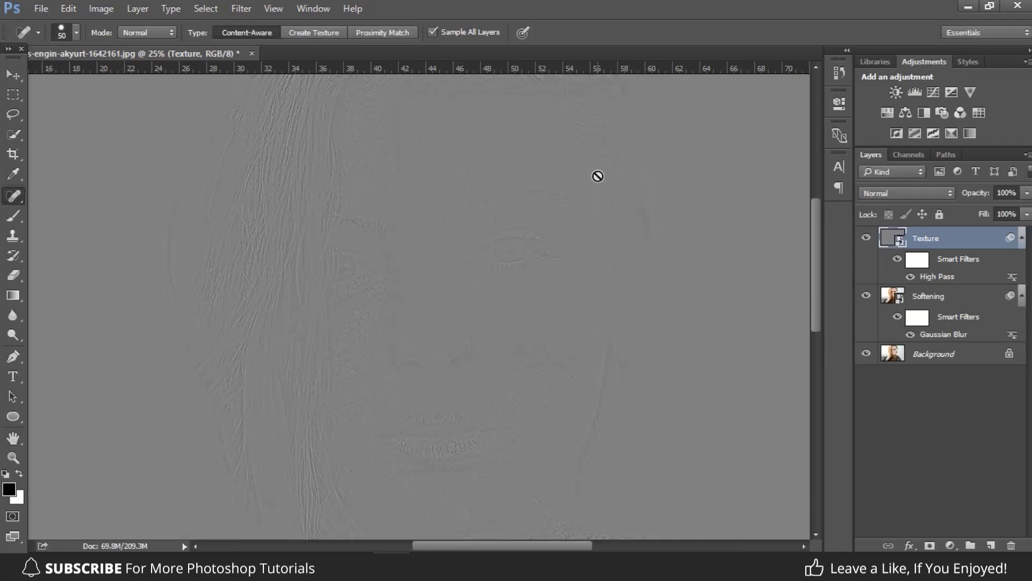
pyautogui.click(904, 194)
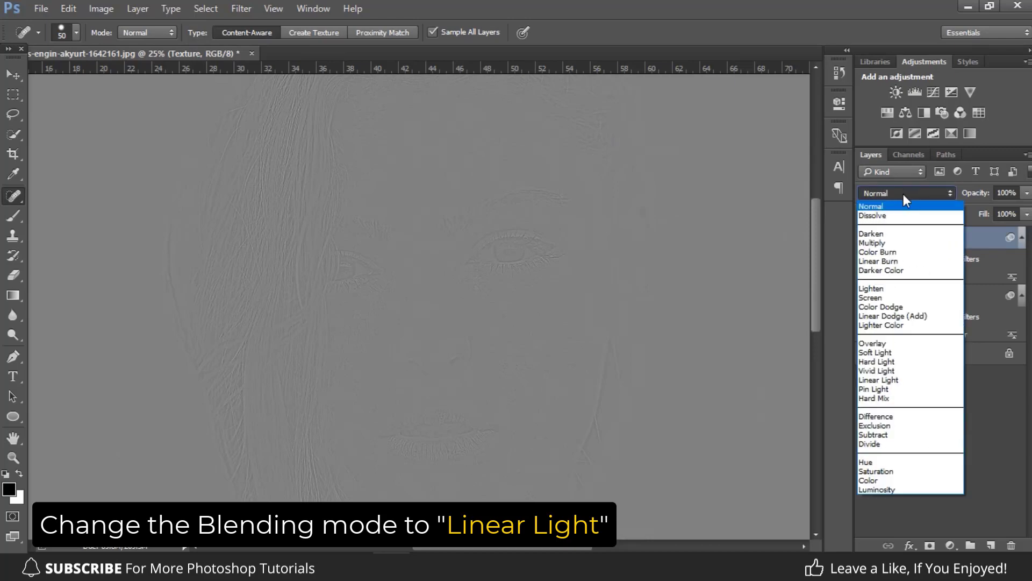
pyautogui.click(888, 380)
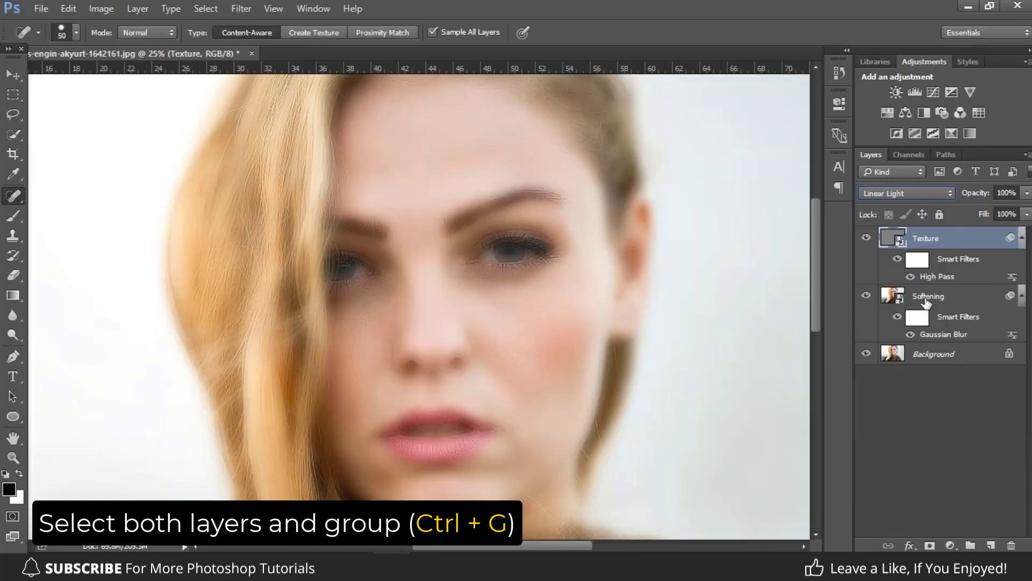
# Group the Texture and Softening layers and add an inverted, all-black mask to the group.
pyautogui.keyDown('shift'); pyautogui.click(925, 302); pyautogui.keyUp('shift')
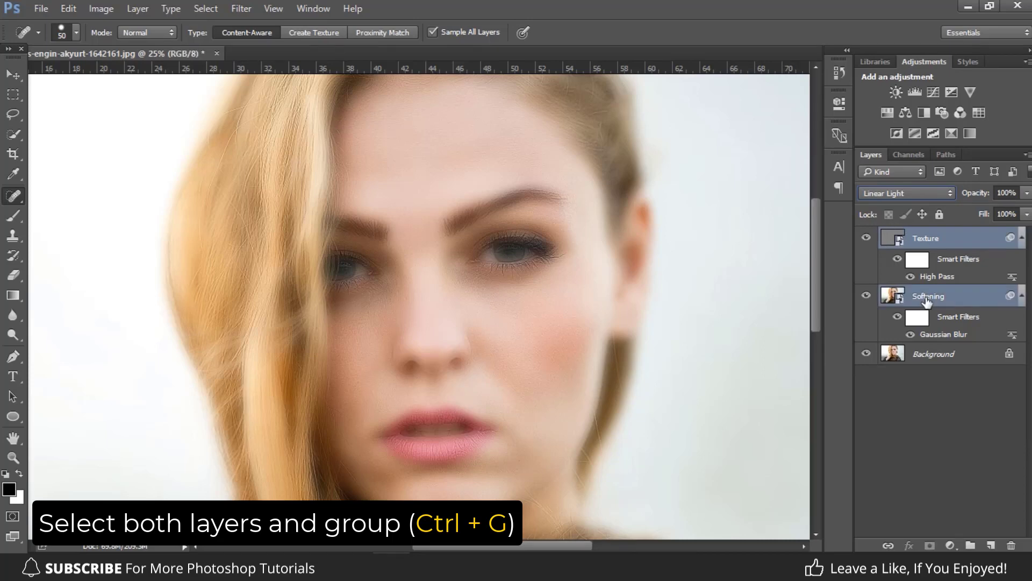
pyautogui.hotkey('ctrl', 'g')
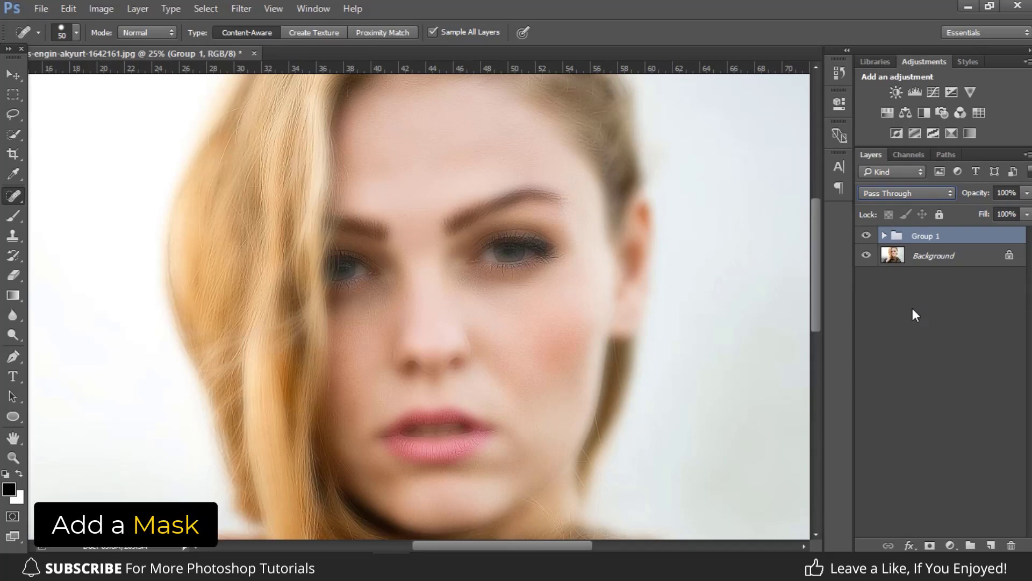
pyautogui.click(931, 545)
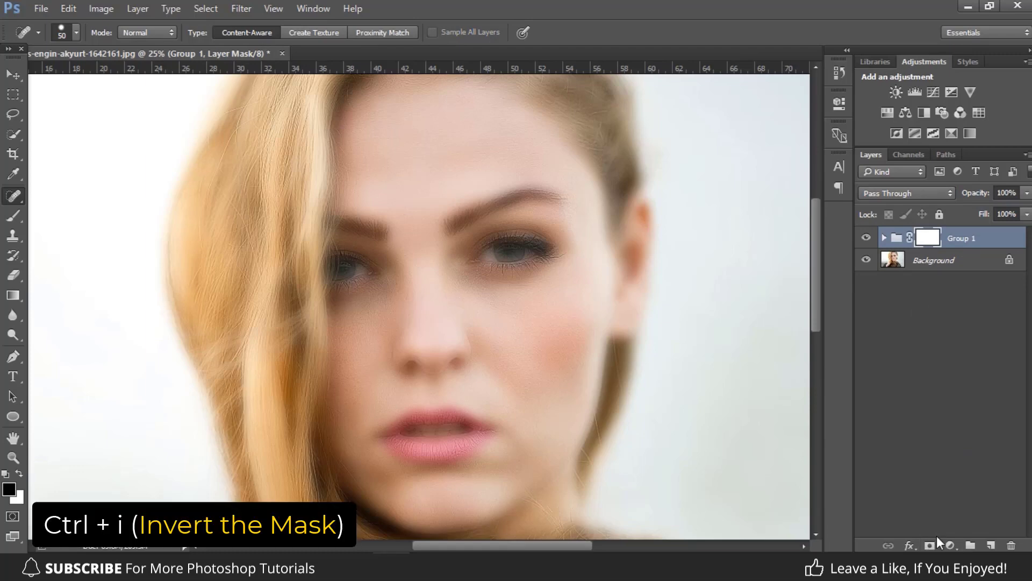
pyautogui.hotkey('ctrl', 'i')
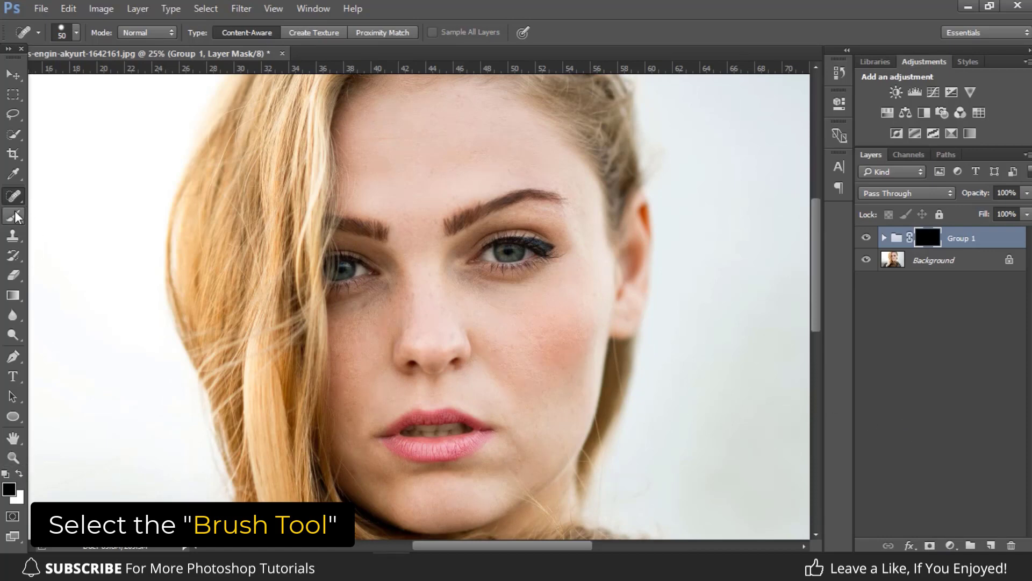
# Activate the Brush tool and set the foreground color to white (ffffff).
pyautogui.moveTo(15, 217); pyautogui.dragTo(59, 210)
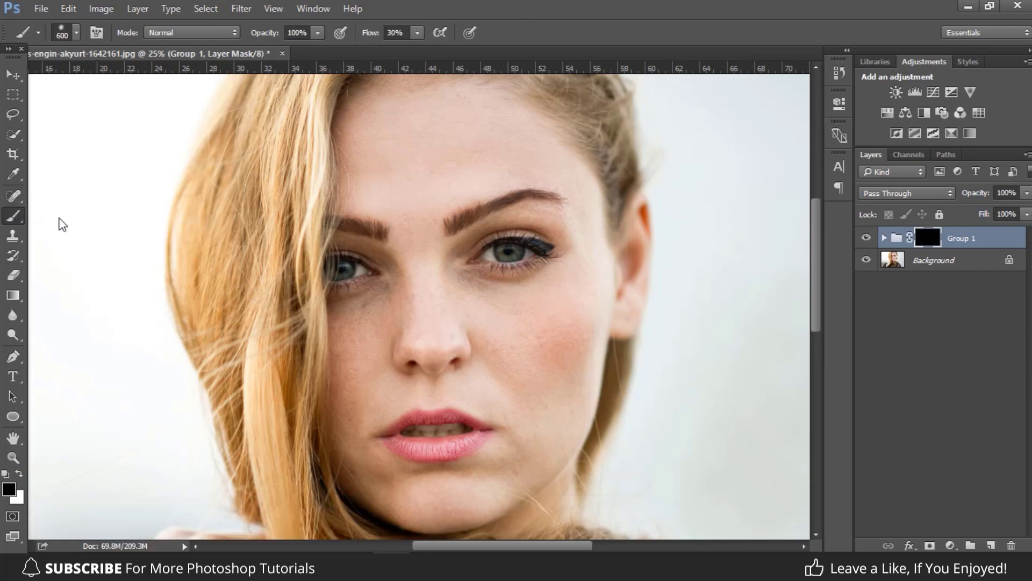
pyautogui.click(19, 473)
pyautogui.click(8, 487)
pyautogui.click(699, 327)
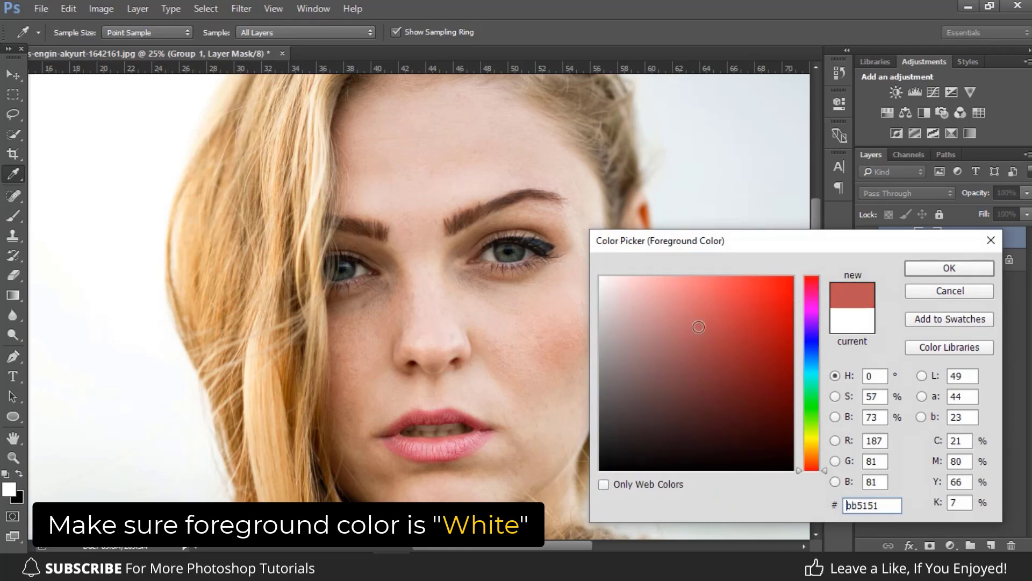
pyautogui.write('ffffff')
pyautogui.click(950, 268)
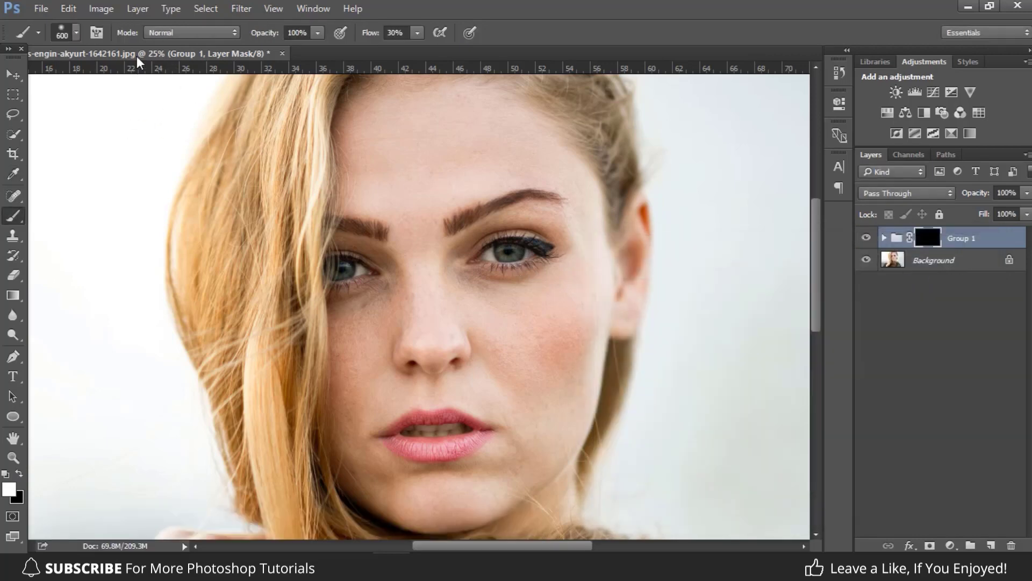
# Set the brush size to 160 px, keeping opacity at 100%, and set the flow to 50%.
pyautogui.click(76, 33)
pyautogui.moveTo(155, 82); pyautogui.dragTo(149, 86)
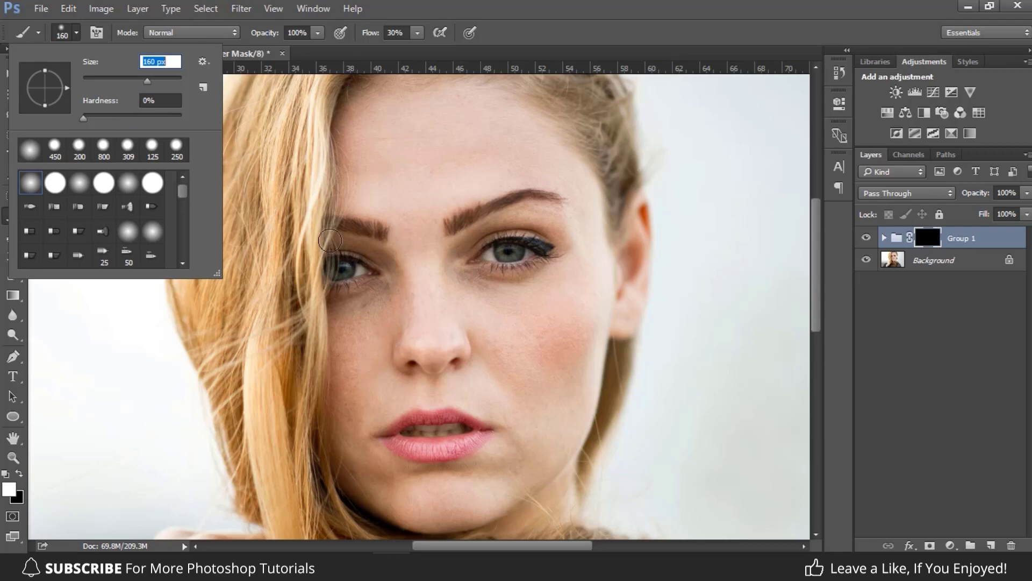
pyautogui.click(297, 33)
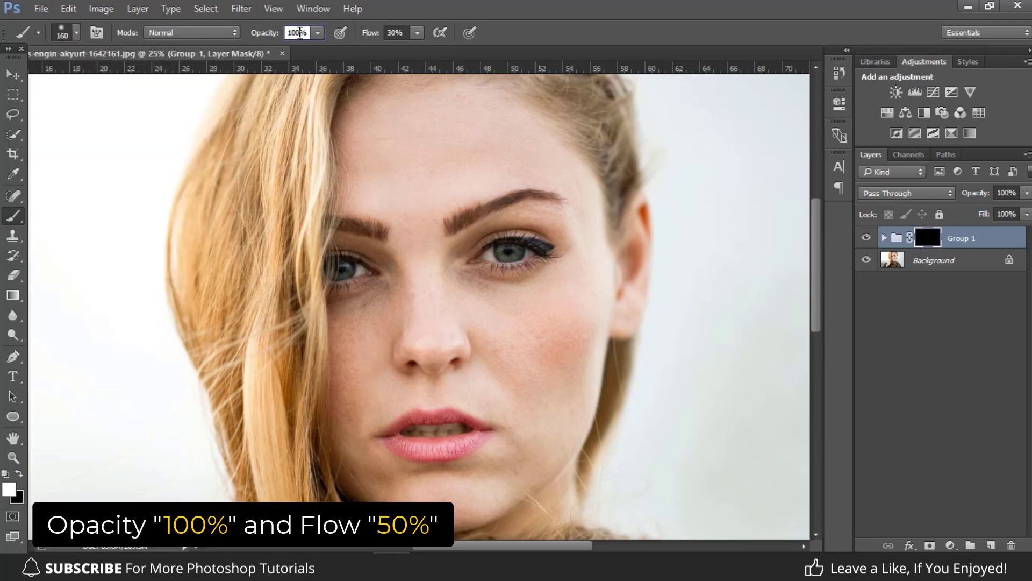
pyautogui.click(393, 34)
pyautogui.write('5')
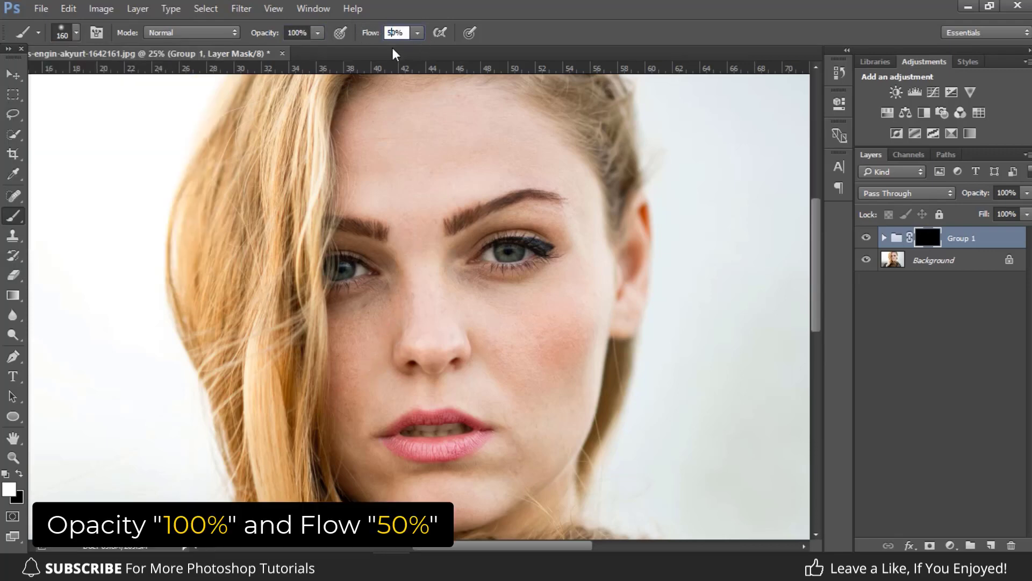
# Paint white on the group mask over the cheeks and chin, and with an 80 px brush around the eye.
pyautogui.moveTo(561, 364)
pyautogui.mouseDown()
pyautogui.moveTo(543, 386)
pyautogui.moveTo(494, 355)
pyautogui.moveTo(544, 445)
pyautogui.moveTo(494, 487)
pyautogui.moveTo(409, 479)
pyautogui.moveTo(465, 475)
pyautogui.moveTo(445, 495)
pyautogui.moveTo(477, 509)
pyautogui.moveTo(404, 518)
pyautogui.mouseUp()
pyautogui.moveTo(369, 473)
pyautogui.mouseDown()
pyautogui.moveTo(346, 448)
pyautogui.moveTo(369, 496)
pyautogui.moveTo(363, 450)
pyautogui.moveTo(396, 491)
pyautogui.moveTo(408, 479)
pyautogui.moveTo(367, 458)
pyautogui.moveTo(357, 439)
pyautogui.moveTo(340, 340)
pyautogui.moveTo(393, 299)
pyautogui.moveTo(363, 310)
pyautogui.moveTo(390, 302)
pyautogui.moveTo(397, 323)
pyautogui.moveTo(371, 348)
pyautogui.moveTo(431, 261)
pyautogui.moveTo(396, 282)
pyautogui.mouseUp()
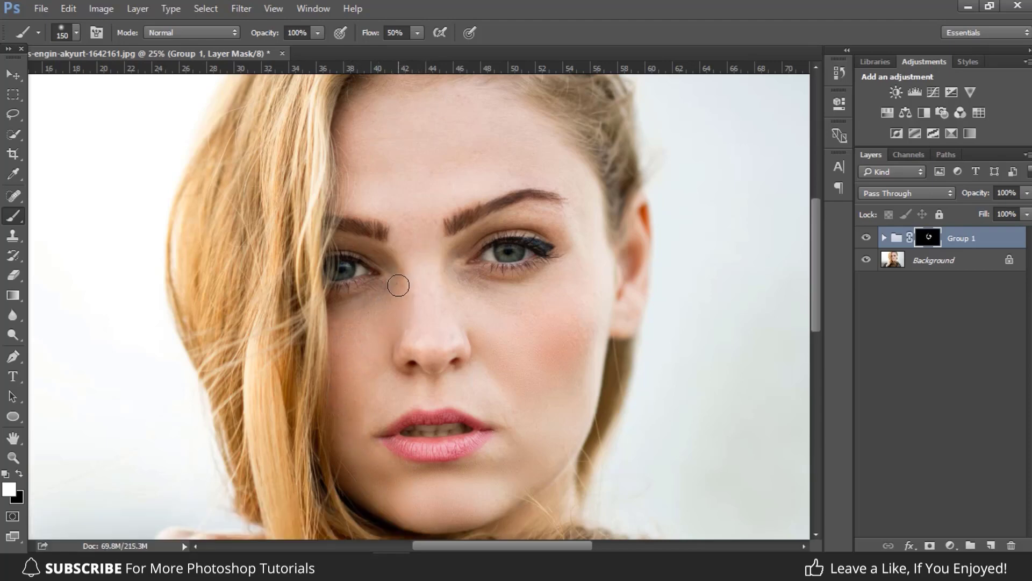
pyautogui.press('[')
pyautogui.press('[')
pyautogui.press('[')
pyautogui.press('[')
pyautogui.moveTo(454, 252)
pyautogui.mouseDown()
pyautogui.moveTo(542, 216)
pyautogui.moveTo(511, 220)
pyautogui.moveTo(546, 217)
pyautogui.mouseUp()
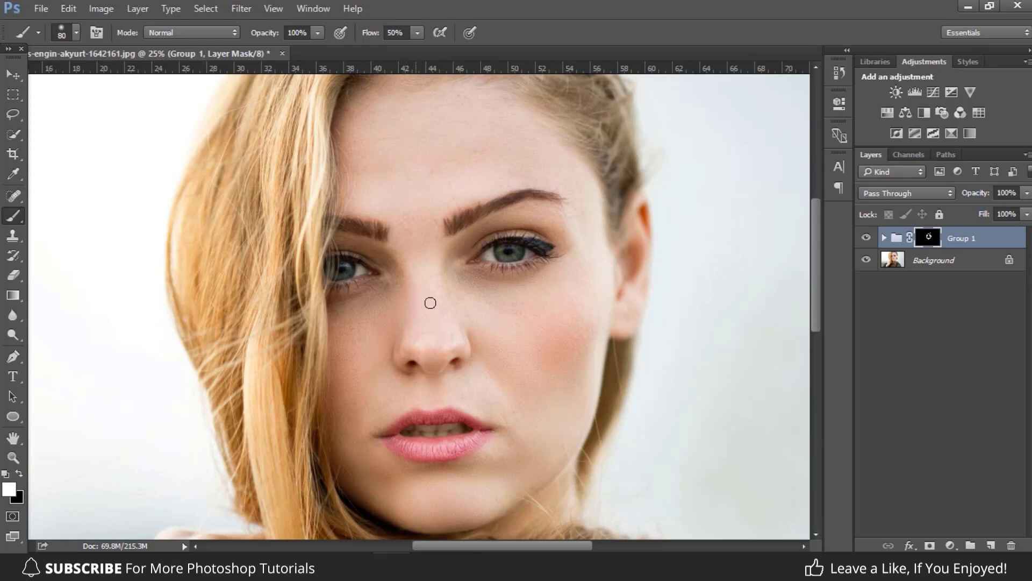
# Enlarge the brush to 150 px and paint the mask over the forehead and the remaining skin of the face.
pyautogui.press(']')
pyautogui.press(']')
pyautogui.press(']')
pyautogui.press(']')
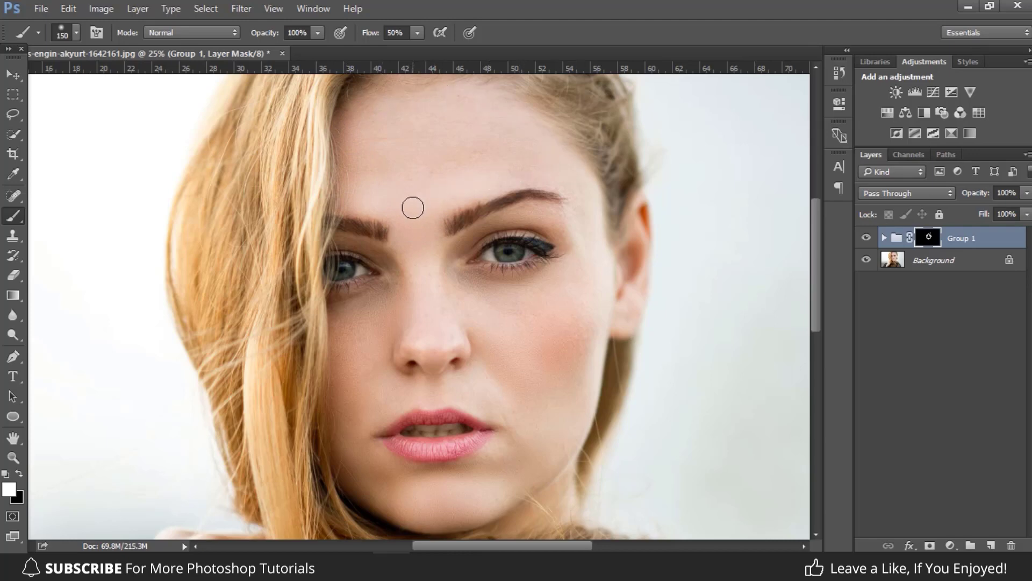
pyautogui.moveTo(369, 167); pyautogui.dragTo(378, 149)
pyautogui.moveTo(386, 299)
pyautogui.mouseDown()
pyautogui.moveTo(342, 327)
pyautogui.moveTo(346, 309)
pyautogui.moveTo(381, 301)
pyautogui.moveTo(390, 309)
pyautogui.moveTo(341, 372)
pyautogui.moveTo(341, 408)
pyautogui.moveTo(384, 355)
pyautogui.moveTo(365, 394)
pyautogui.moveTo(412, 498)
pyautogui.moveTo(382, 465)
pyautogui.moveTo(382, 478)
pyautogui.moveTo(345, 474)
pyautogui.moveTo(387, 513)
pyautogui.moveTo(364, 511)
pyautogui.moveTo(415, 514)
pyautogui.moveTo(553, 487)
pyautogui.moveTo(556, 466)
pyautogui.moveTo(522, 487)
pyautogui.mouseUp()
pyautogui.moveTo(588, 346)
pyautogui.mouseDown()
pyautogui.moveTo(595, 308)
pyautogui.moveTo(564, 177)
pyautogui.moveTo(582, 214)
pyautogui.mouseUp()
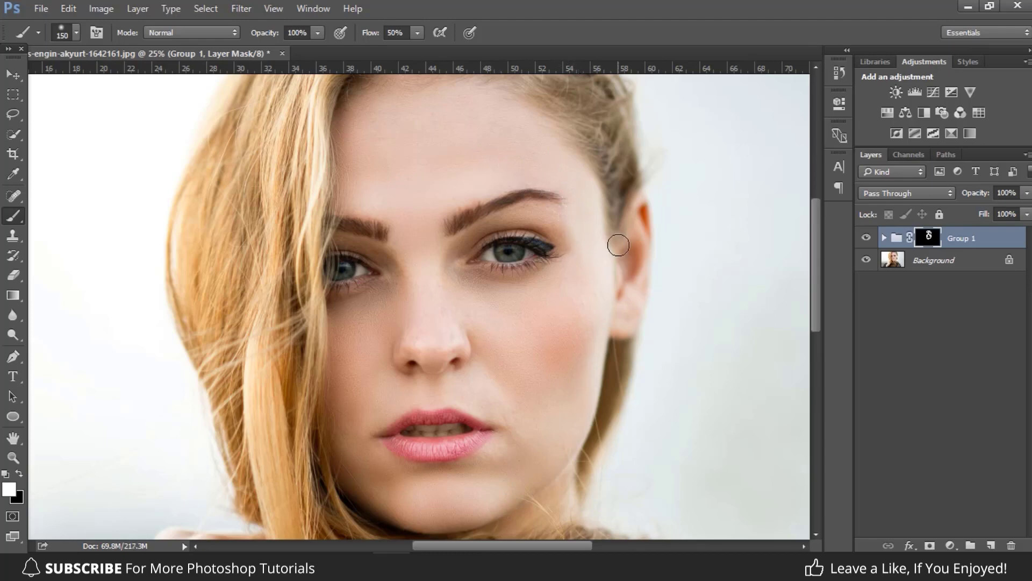
# Compare the portrait with and without the Group 1 smoothing, both close up and with the whole image in view.
pyautogui.click(867, 239)
pyautogui.click(869, 240)
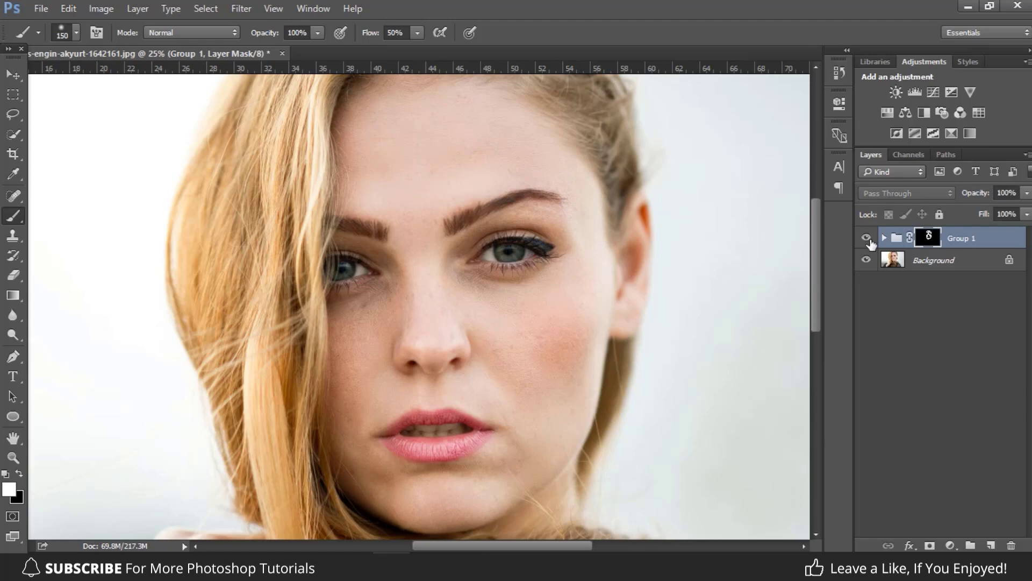
pyautogui.click(869, 240)
pyautogui.click(869, 240)
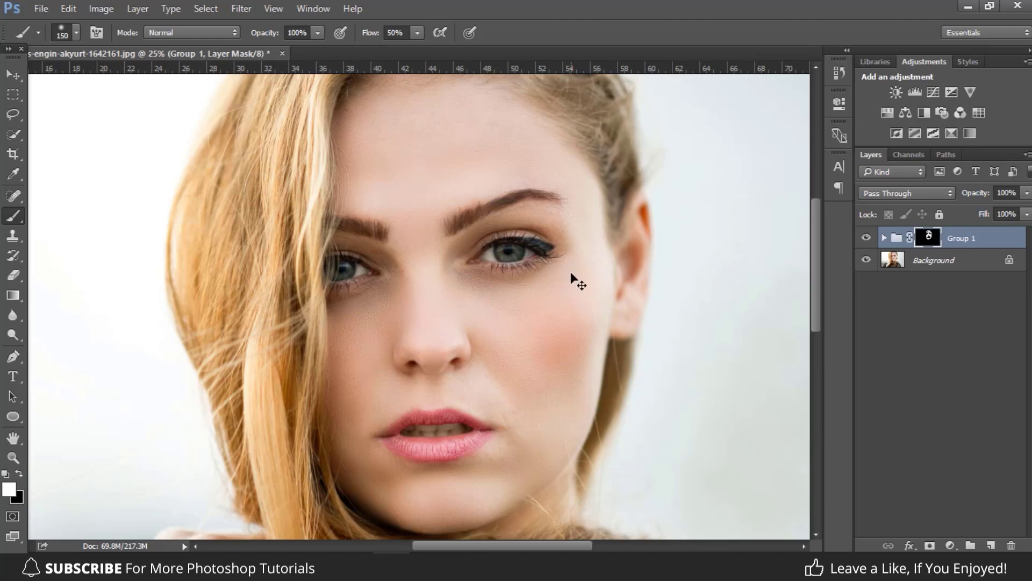
pyautogui.hotkey('ctrl', '0')
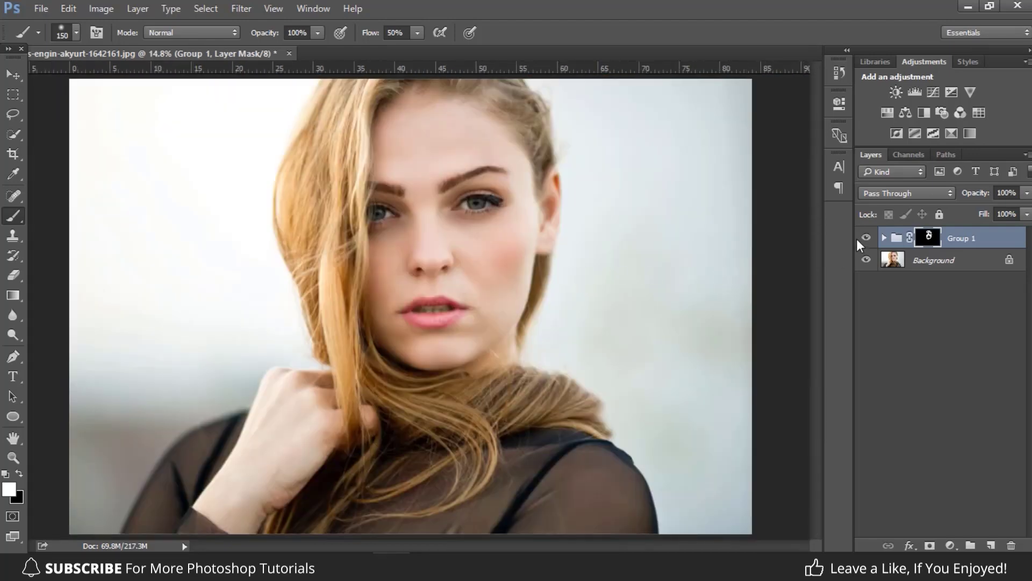
pyautogui.click(867, 238)
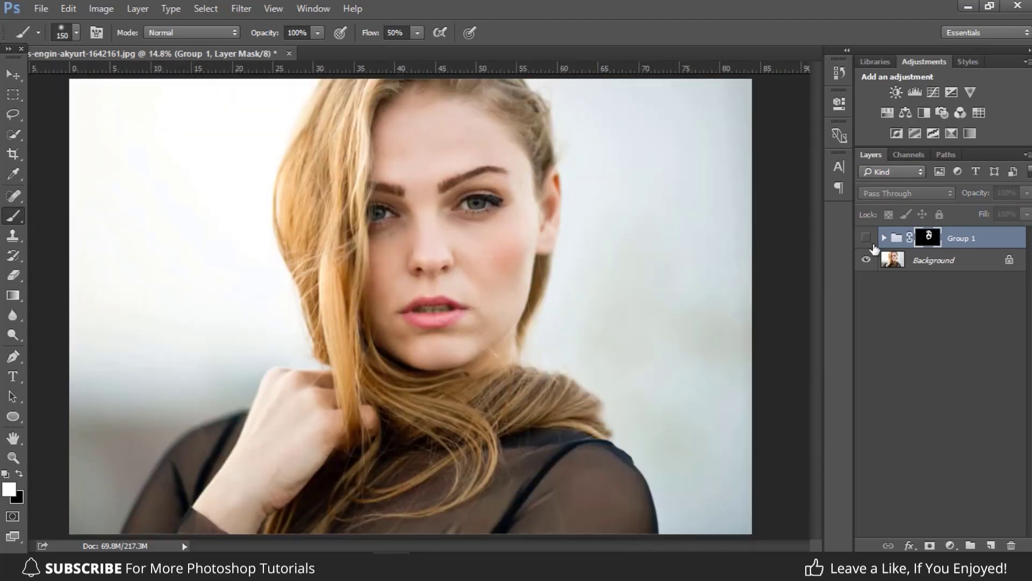
pyautogui.click(867, 240)
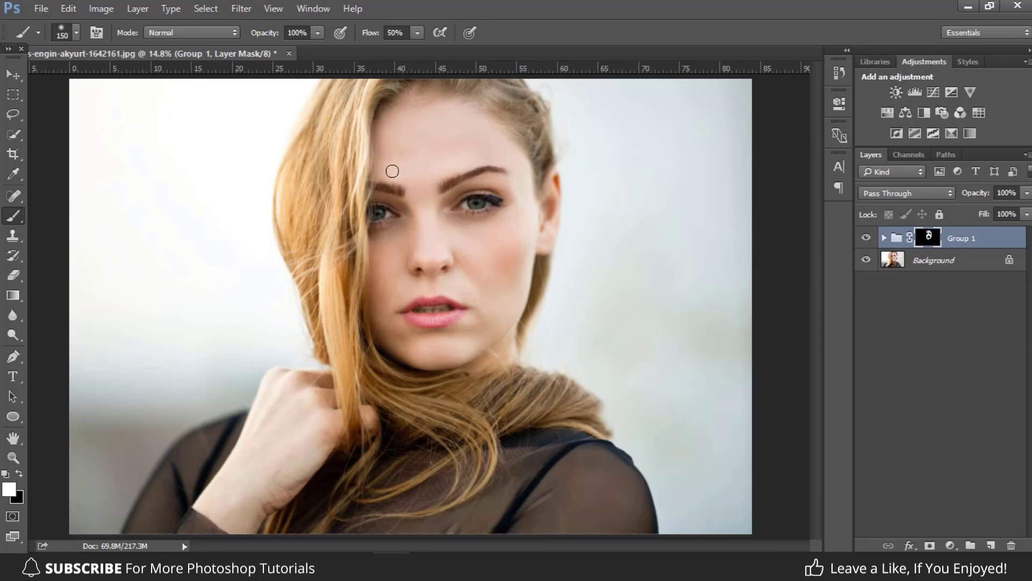
# Lower the opacity of Group 1 to 90%.
pyautogui.click(1027, 194)
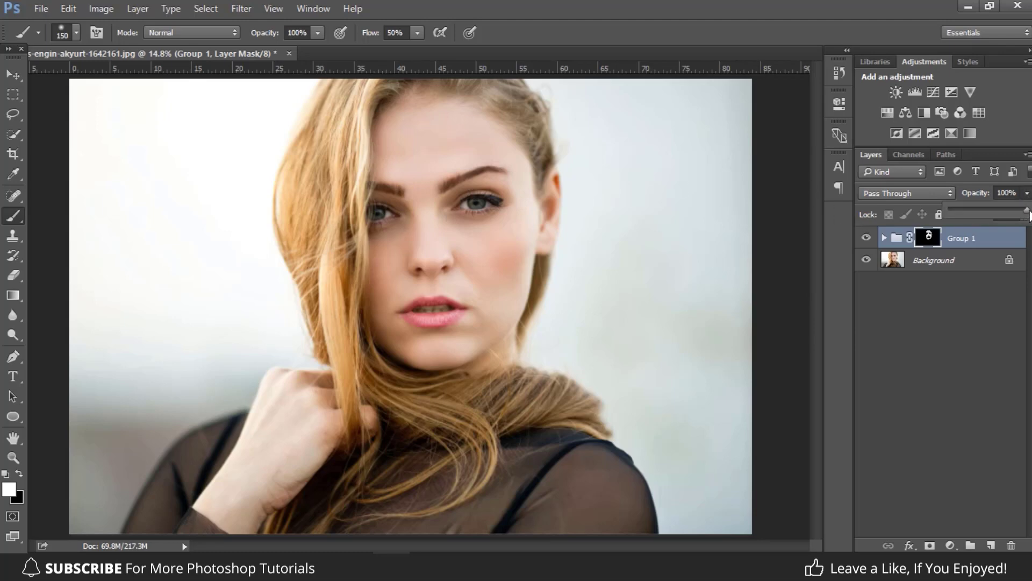
pyautogui.moveTo(1029, 212)
pyautogui.mouseDown()
pyautogui.moveTo(944, 221)
pyautogui.moveTo(1023, 215)
pyautogui.mouseUp()
pyautogui.click(976, 239)
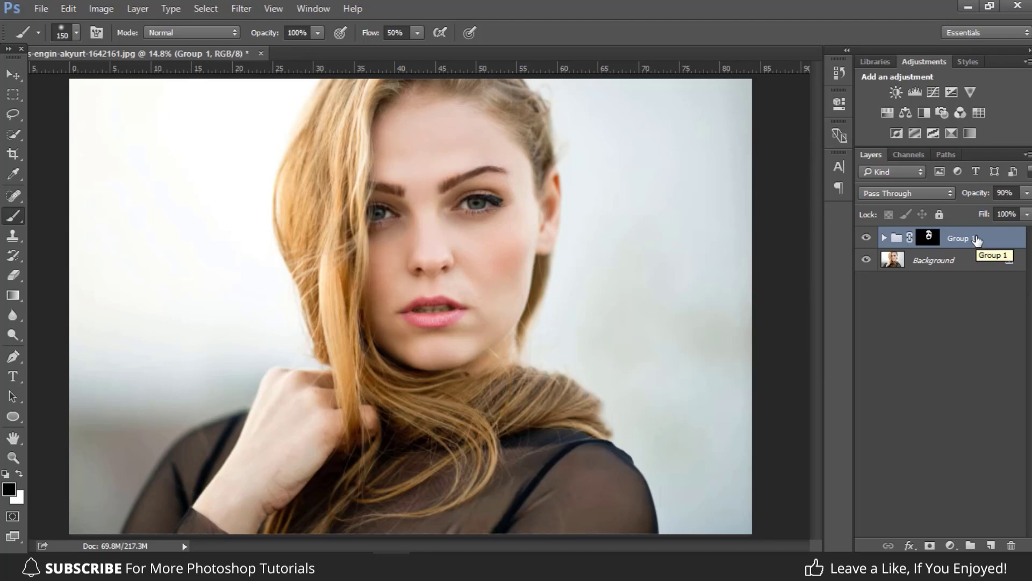
# Reselect the mask of Group 1 with white as the foreground color and reduce the brush size to 70 px.
pyautogui.click(930, 242)
pyautogui.press('x')
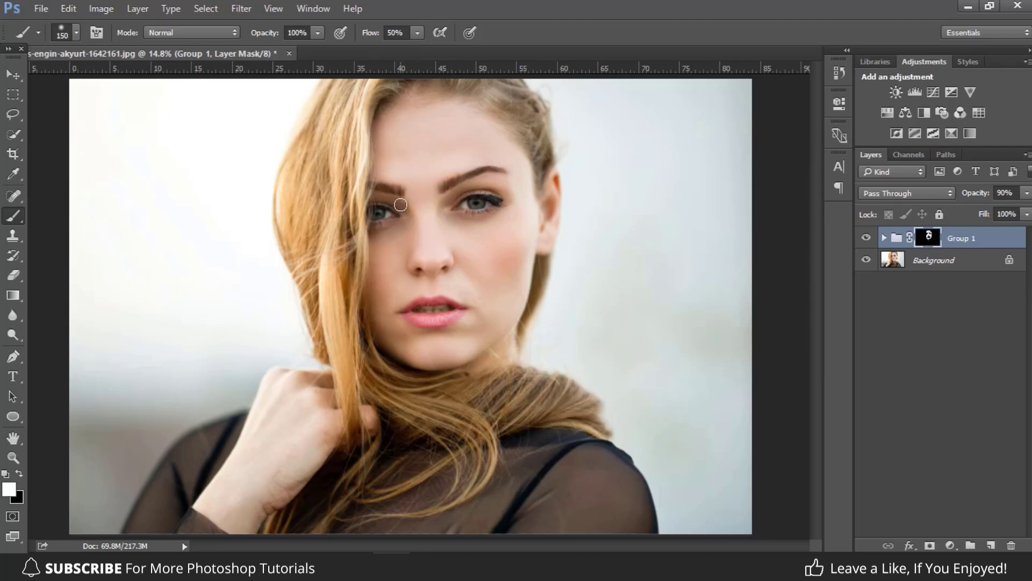
pyautogui.hotkey('ctrl', '+')
pyautogui.hotkey('ctrl', '+')
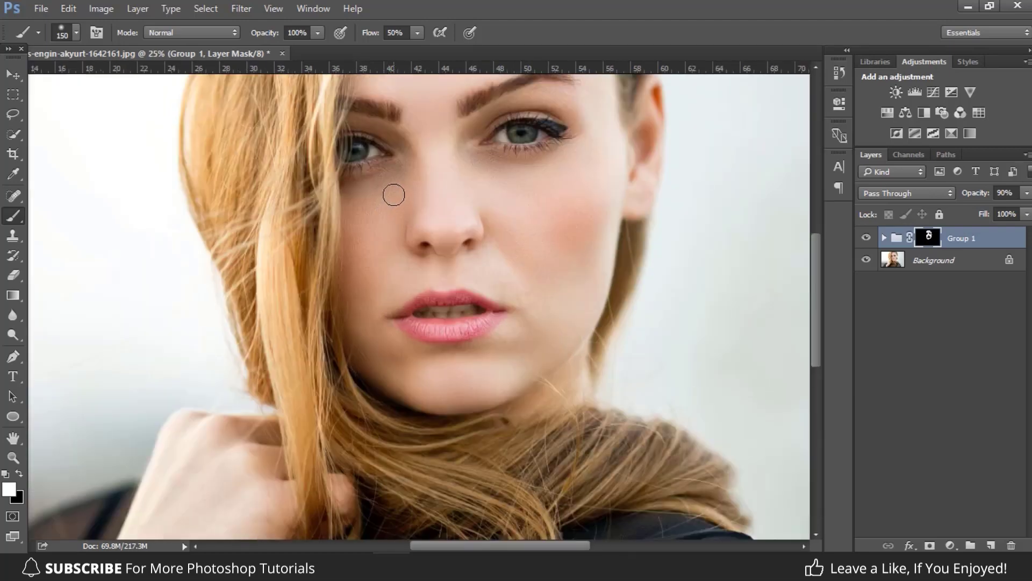
pyautogui.press('[')
pyautogui.press('[')
pyautogui.press('[')
pyautogui.hotkey('ctrl', '0')
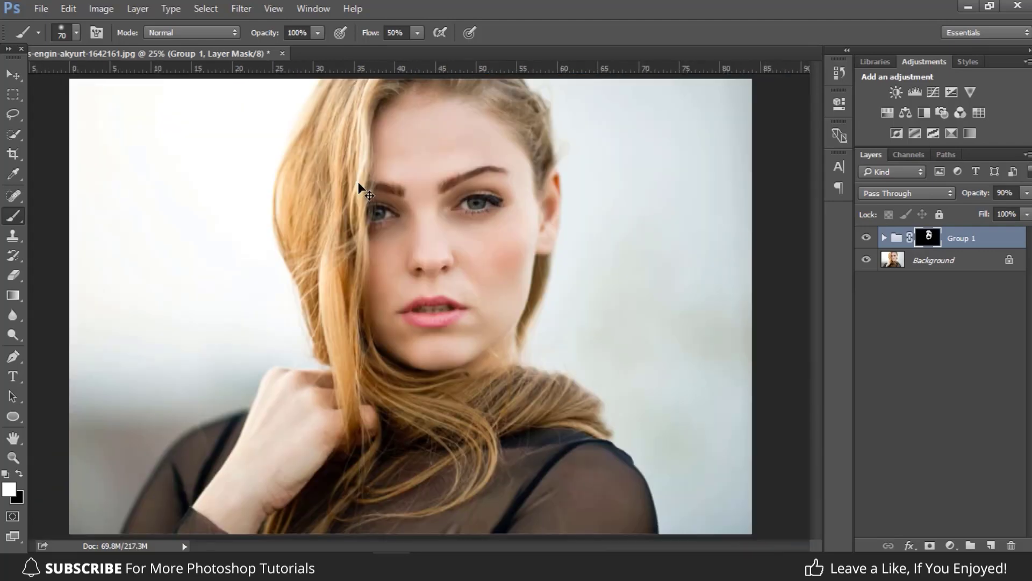